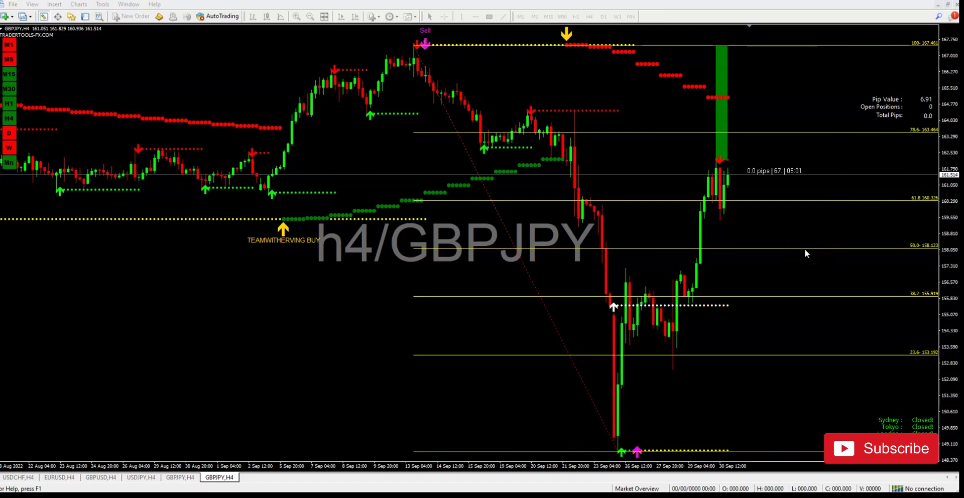
Draw a line projecting the GBPJPY price falling lower toward the bottom right
mouse_move(758, 249)
mouse_down()
mouse_move(887, 426)
mouse_move(911, 478)
mouse_up()
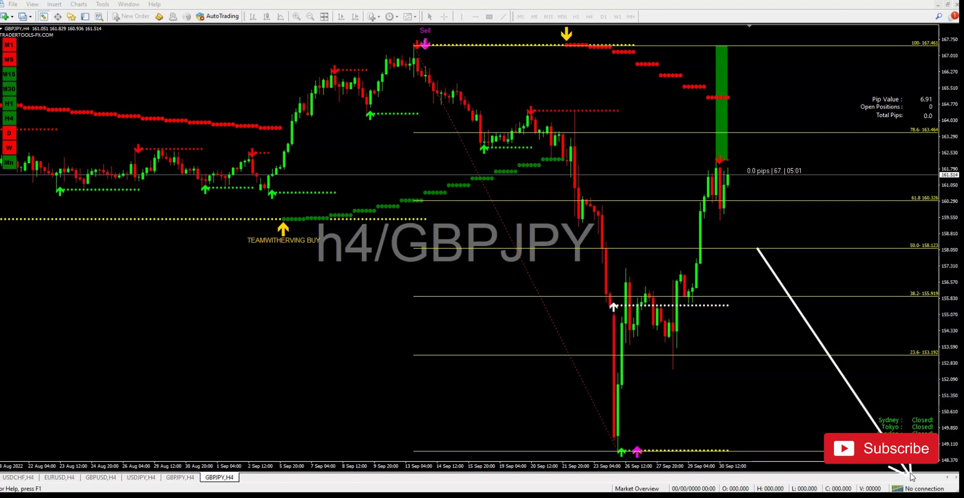
click(955, 428)
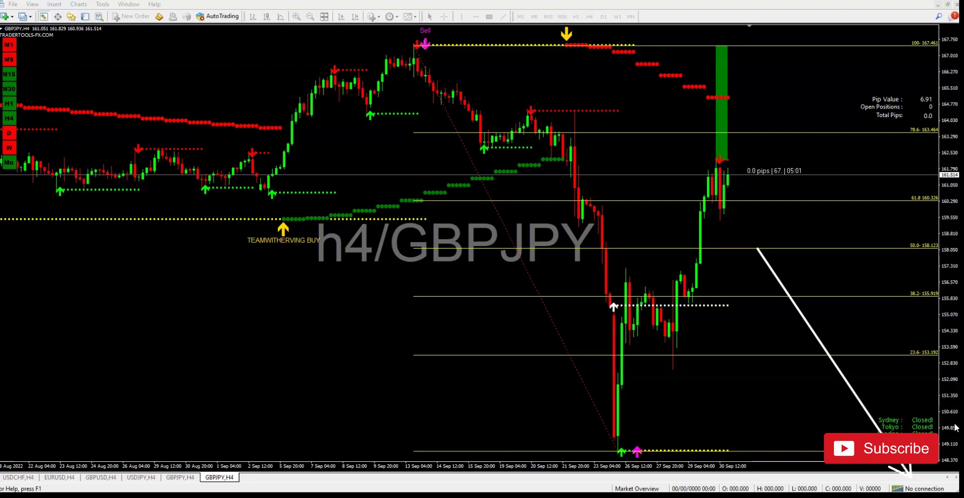
click(387, 245)
click(339, 94)
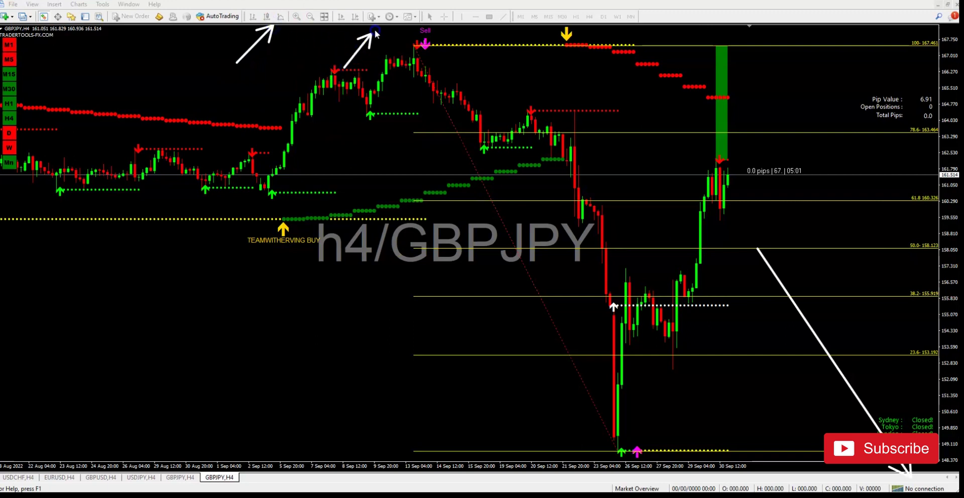
click(447, 37)
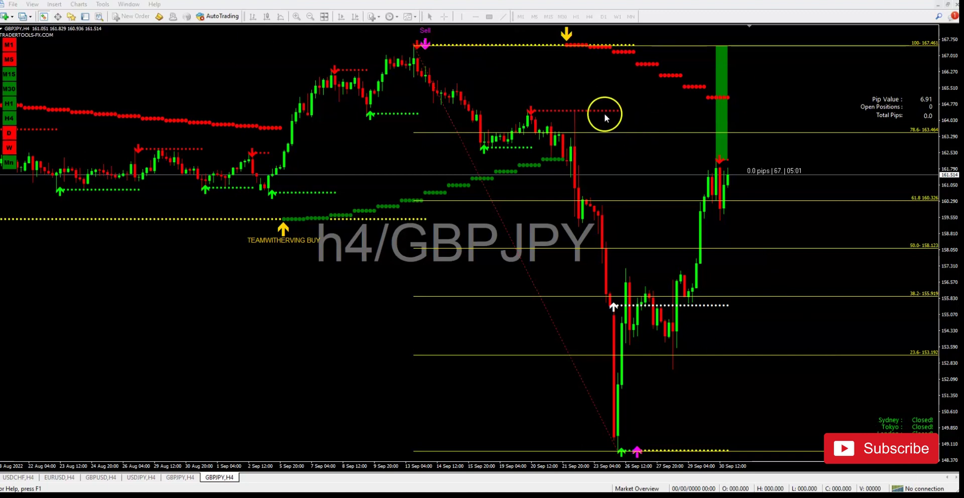
Open and dismiss the chart's options menu, then zoom the chart out and back in
right_click(517, 85)
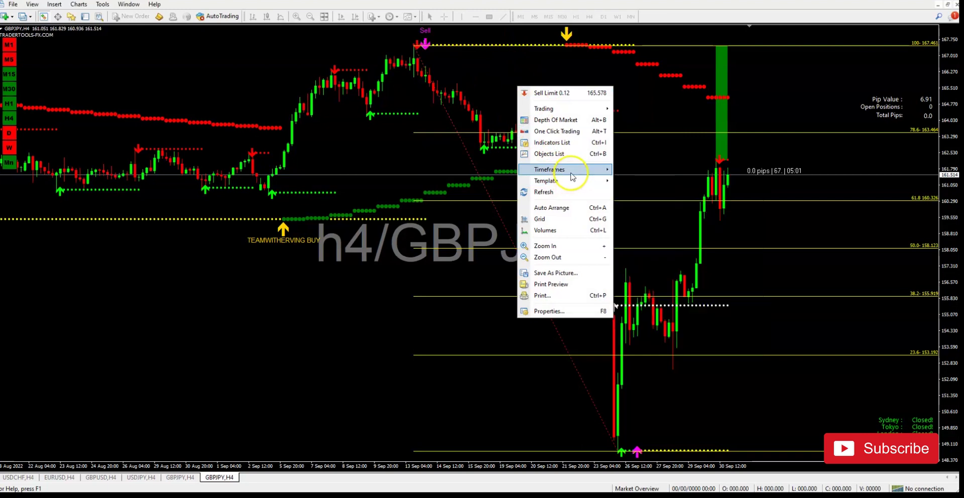
mouse_move(573, 176)
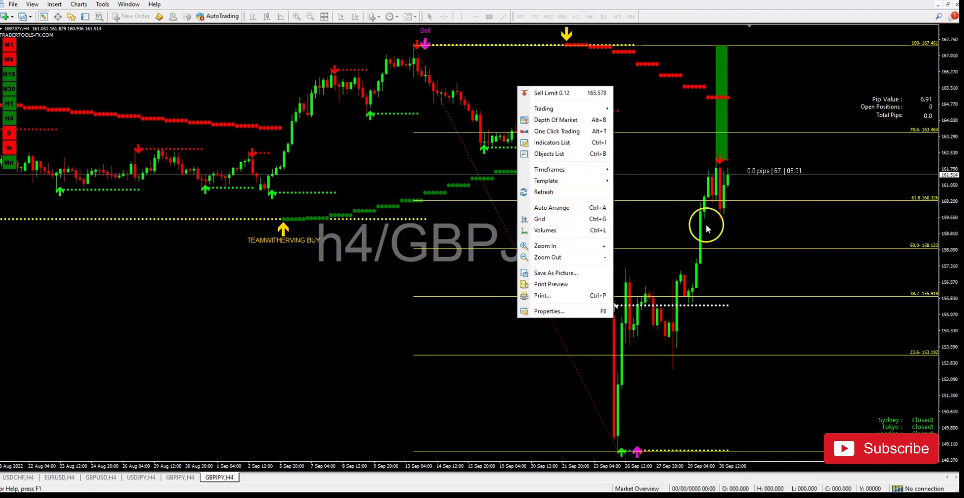
click(667, 223)
key(minus)
key(plus)
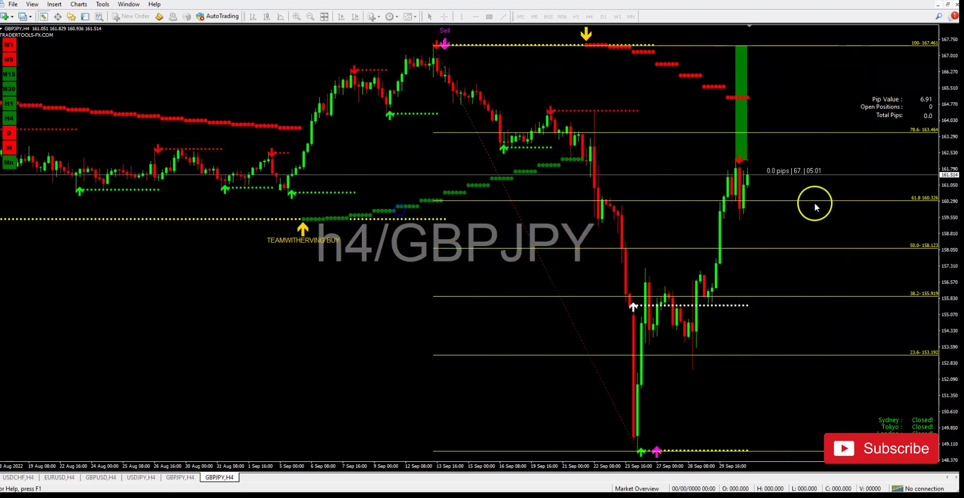
Squeeze the price scale to a wider range and draw a line projecting a fall below the Buy low
drag(947, 123, 938, 199)
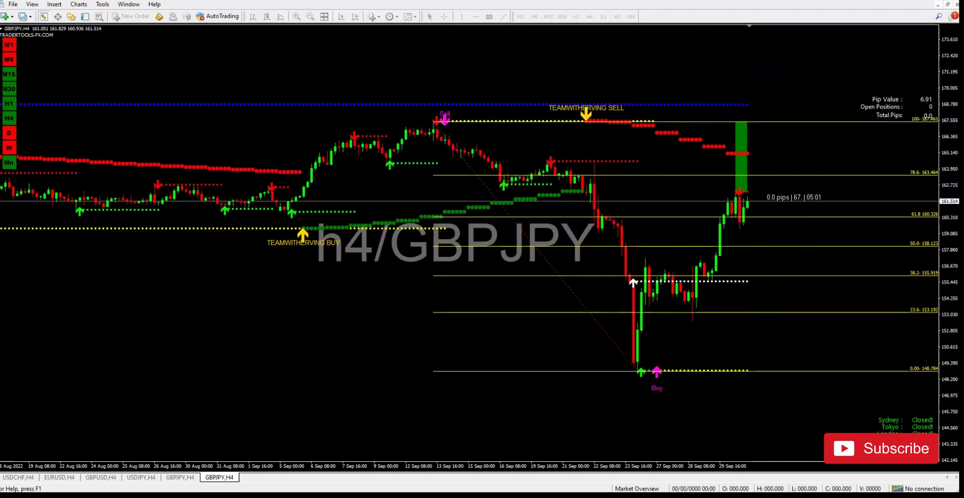
drag(654, 287, 573, 316)
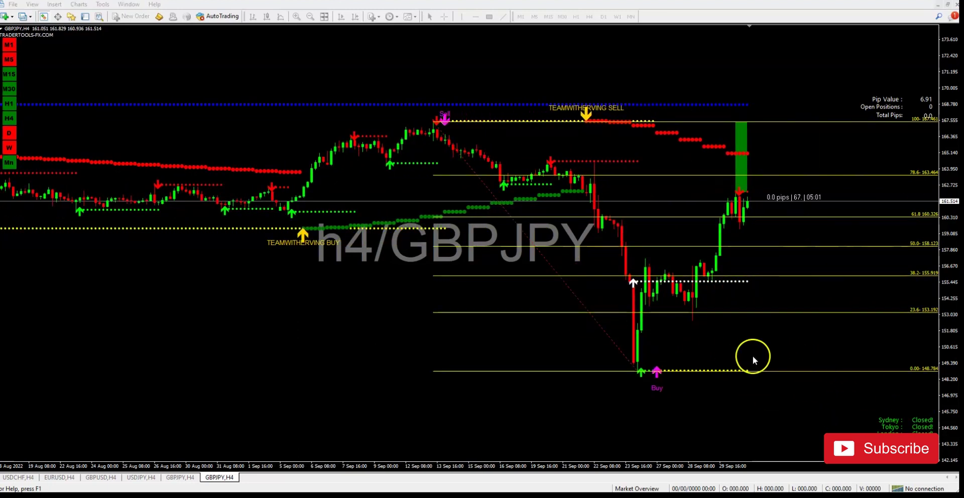
drag(754, 358, 904, 478)
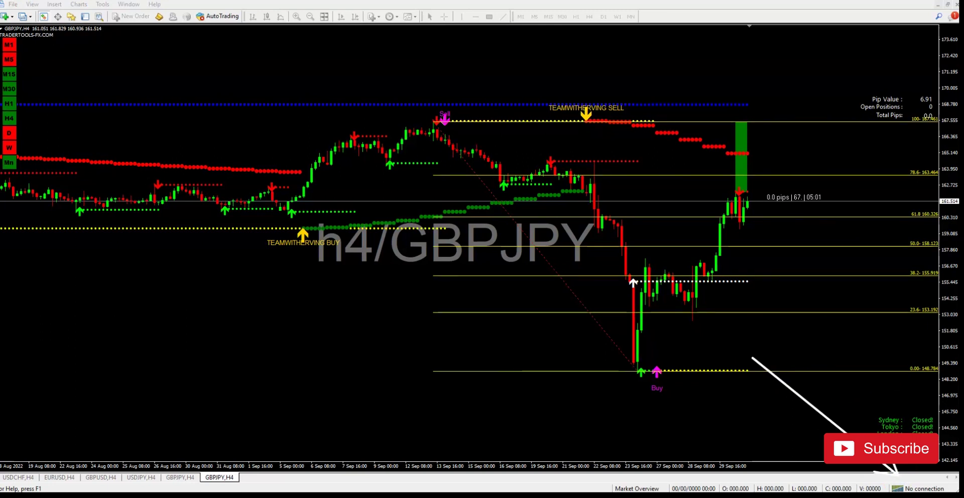
Look over the saved profiles list and connection server options, closing both
click(636, 483)
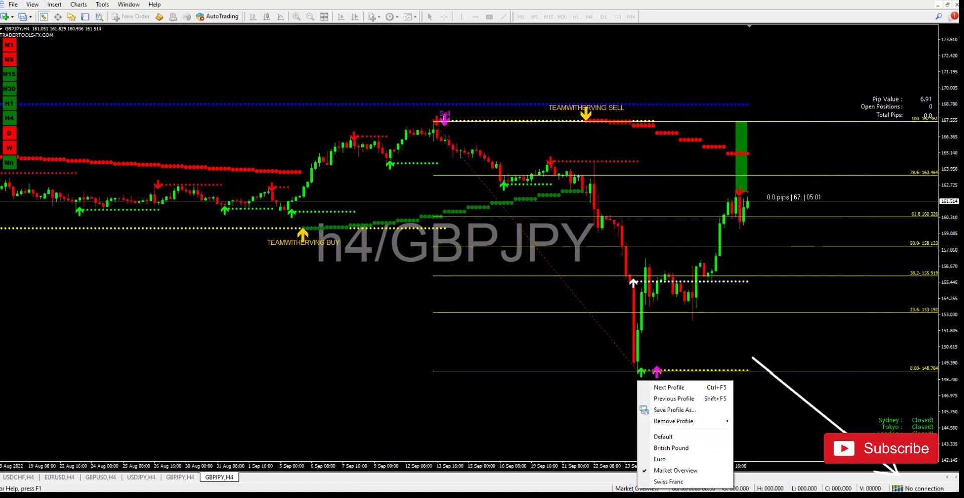
key(Escape)
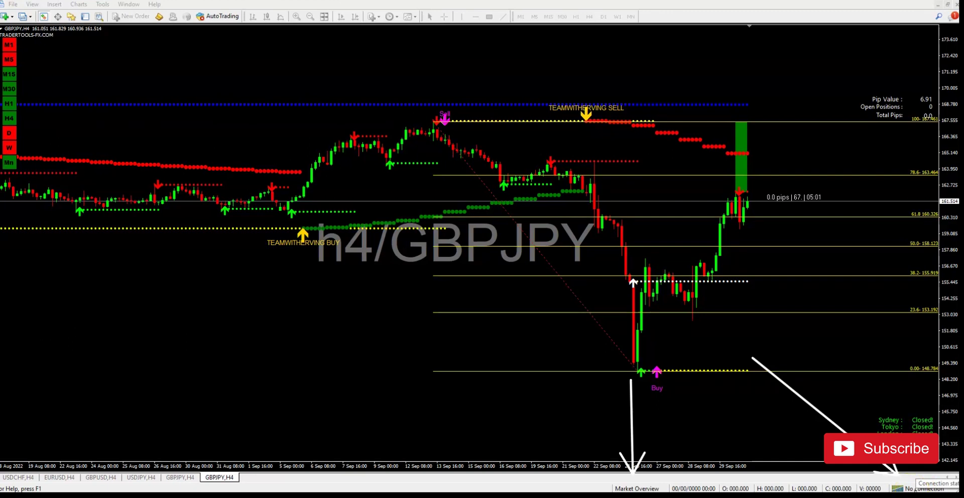
click(902, 488)
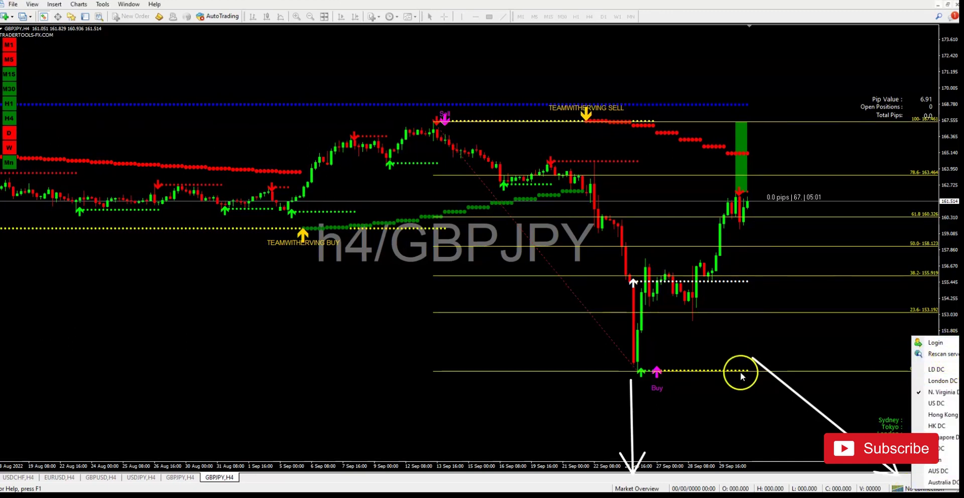
click(742, 408)
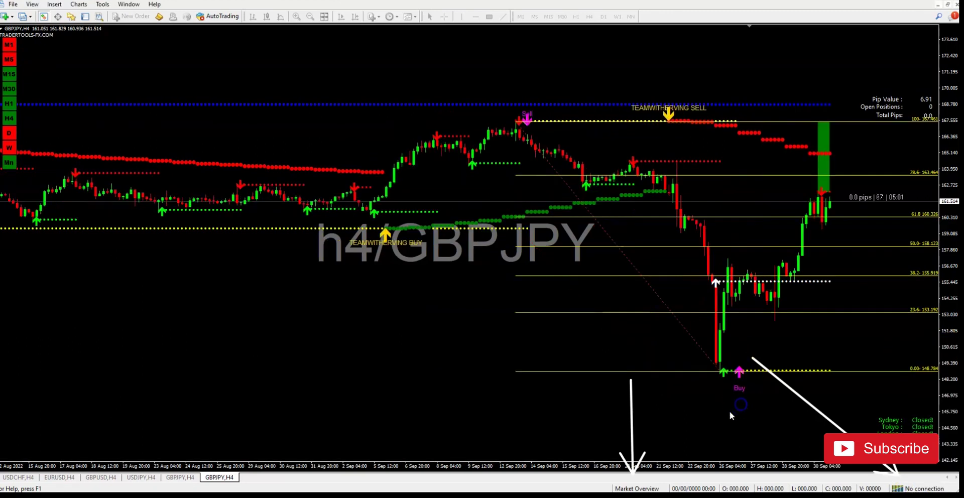
click(648, 467)
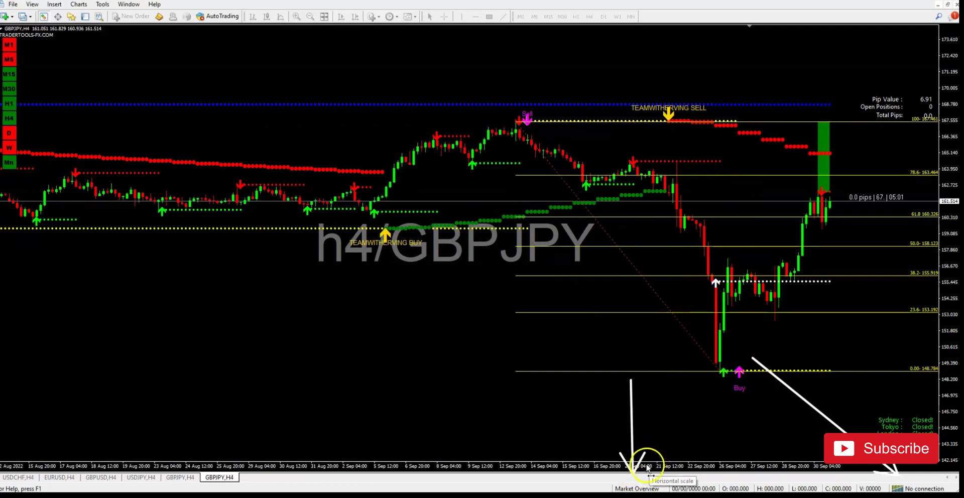
Load the British Pound profile from the Market Overview profiles list
click(631, 487)
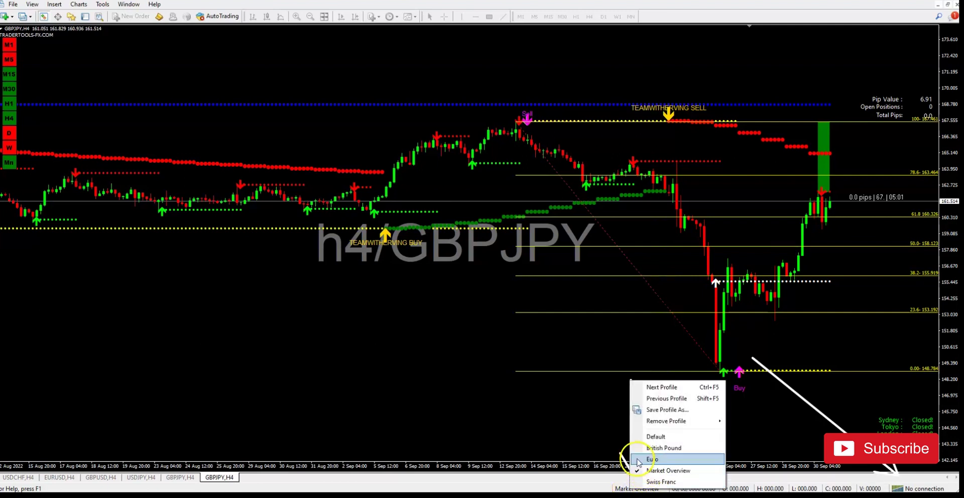
click(666, 448)
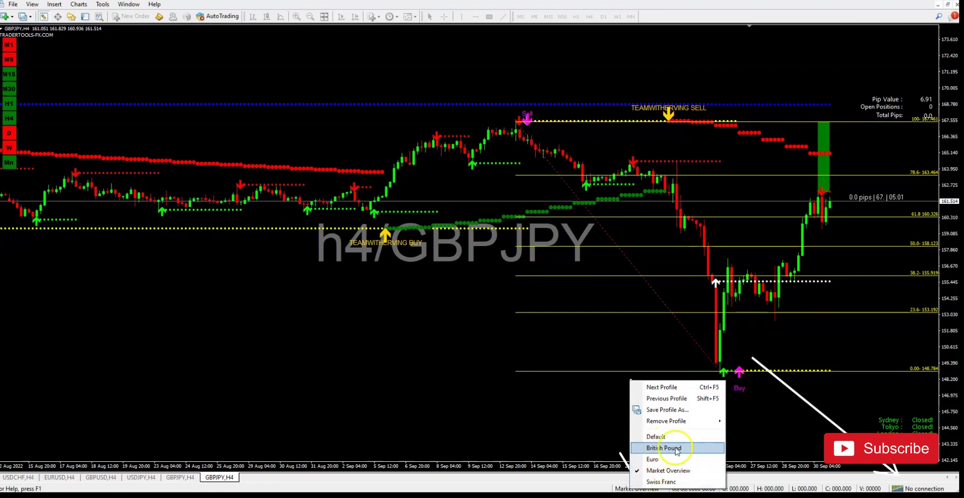
click(668, 461)
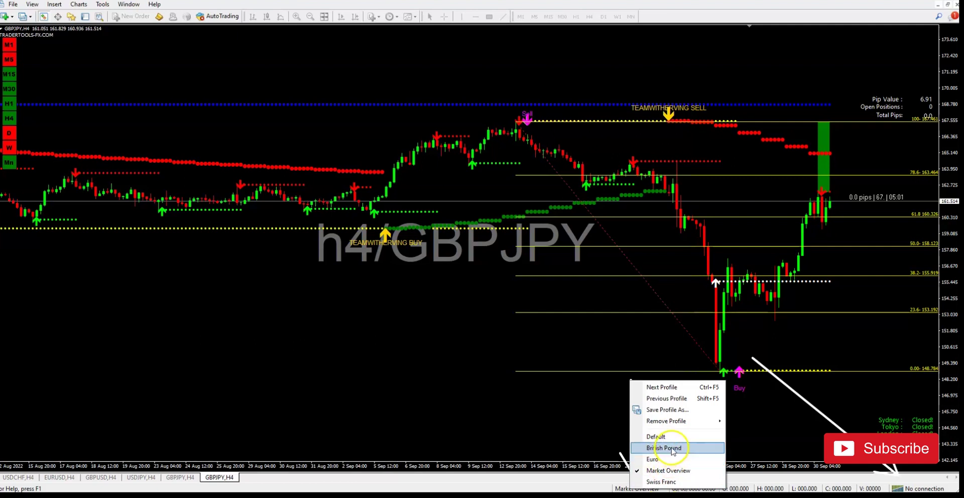
click(672, 448)
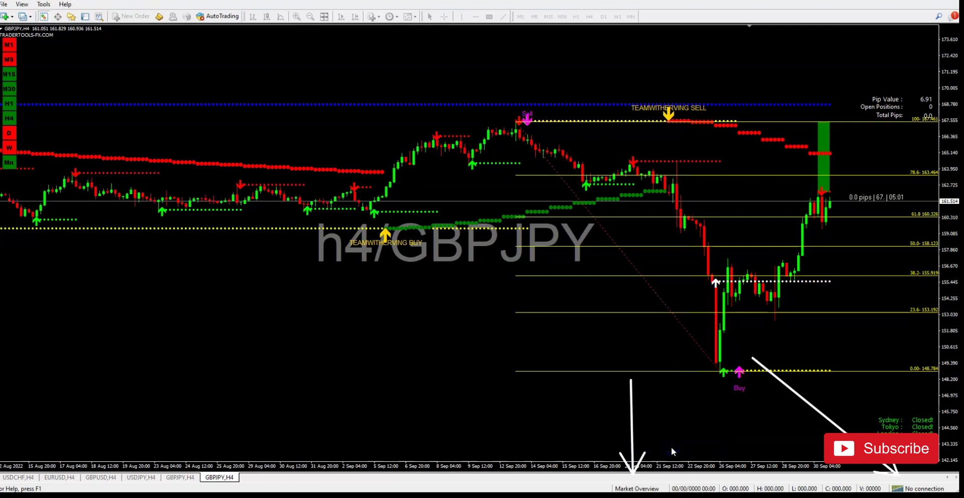
click(634, 431)
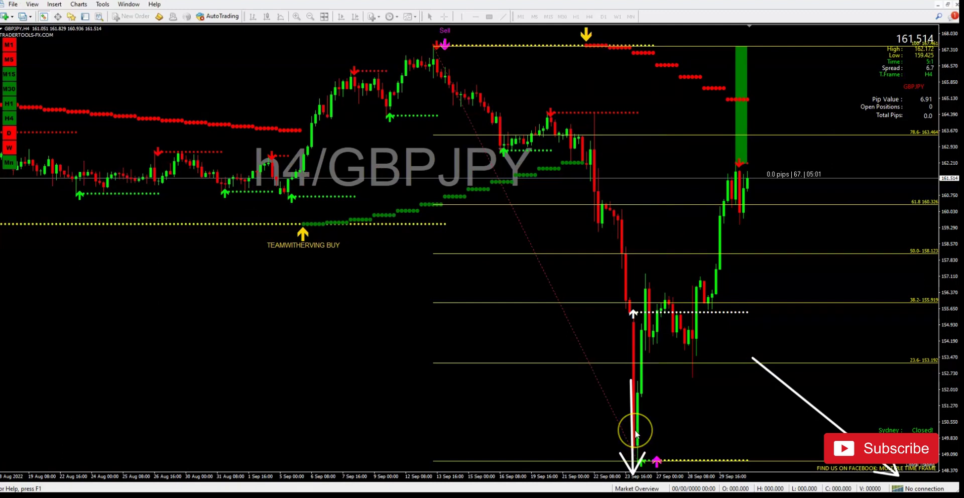
Check the saved chart profiles list and dismiss it without switching
click(631, 432)
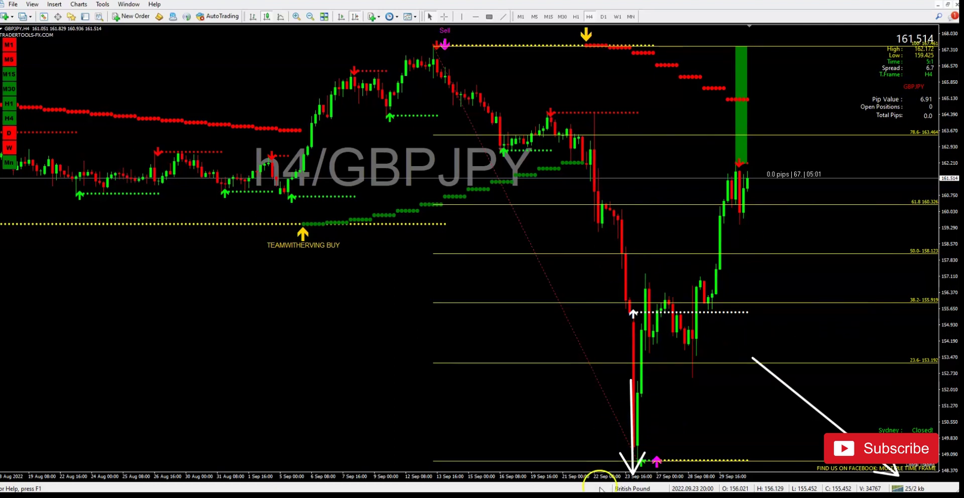
click(633, 488)
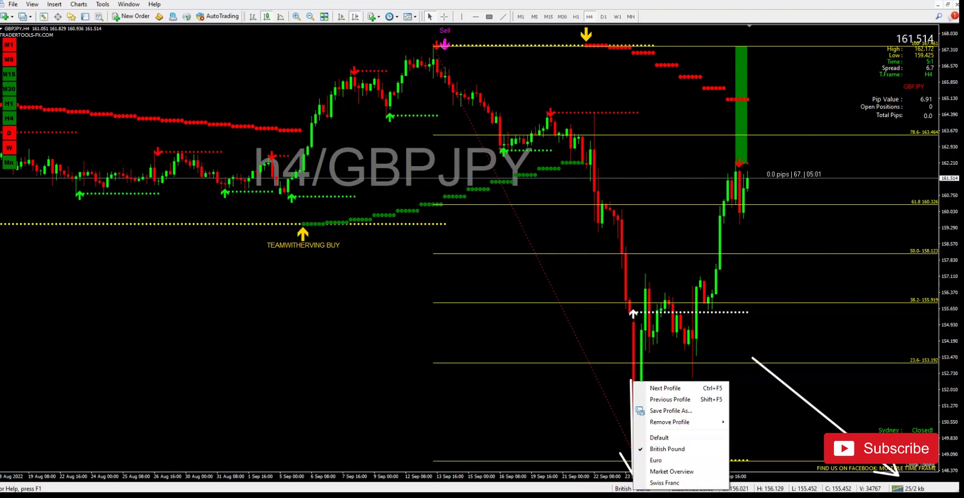
key(Escape)
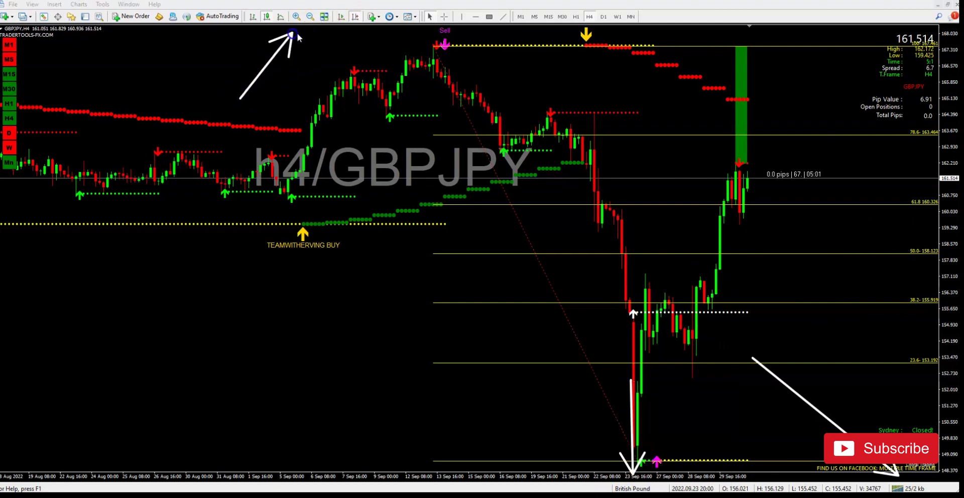
Sketch arrows toward the top sell signals and a downward projection line, then erase them all
drag(379, 71, 401, 39)
click(495, 49)
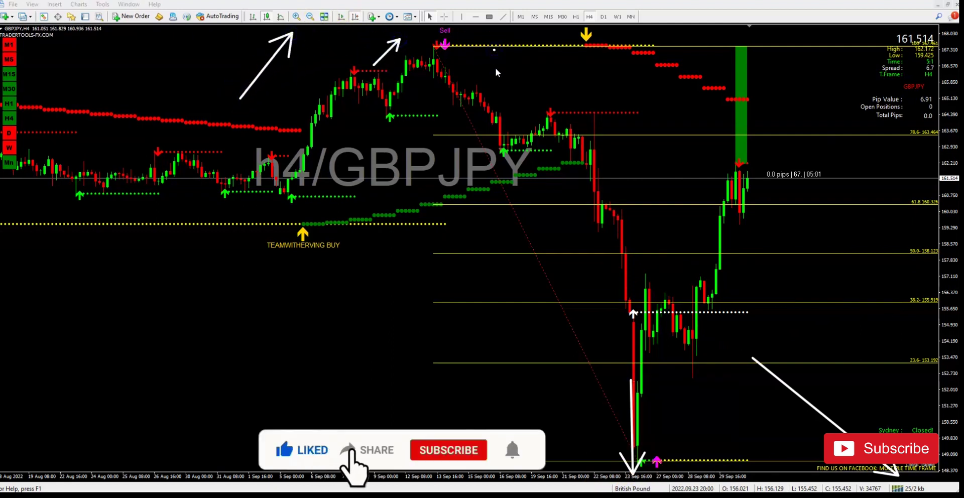
drag(498, 66, 541, 34)
drag(571, 68, 606, 42)
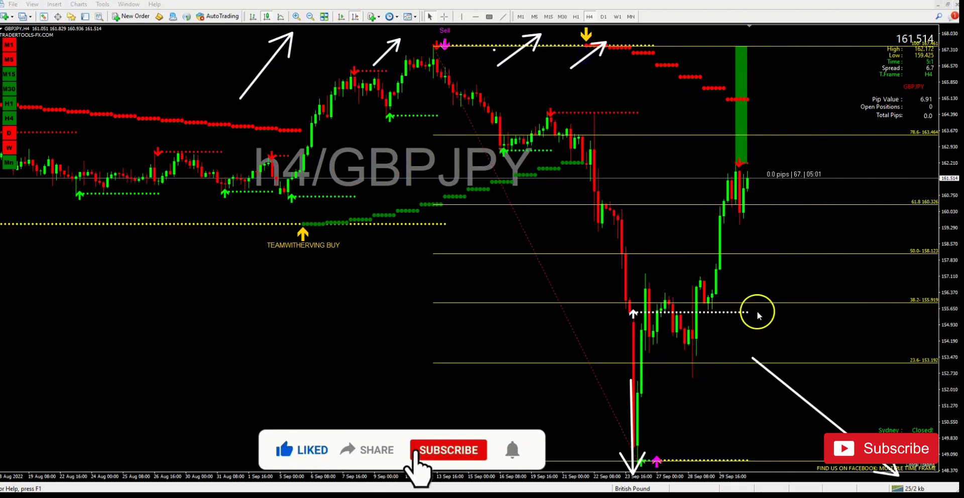
drag(758, 315, 897, 477)
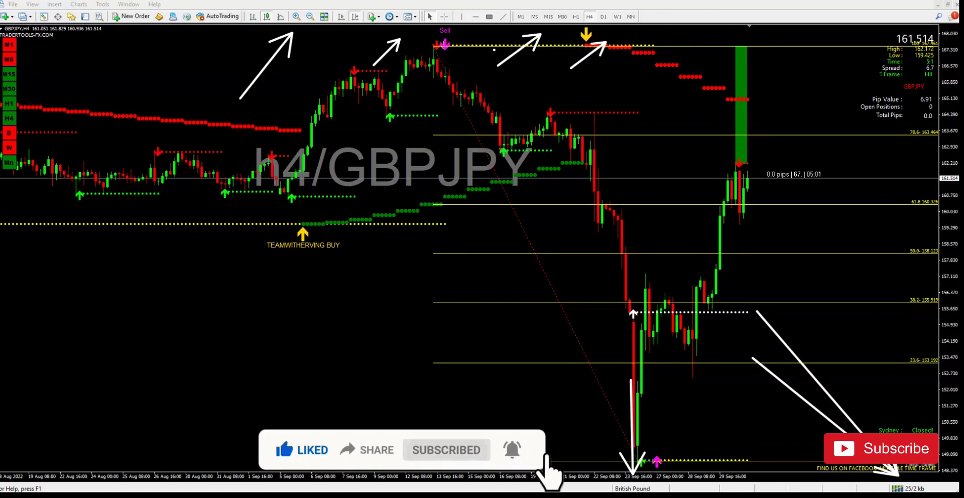
key(e)
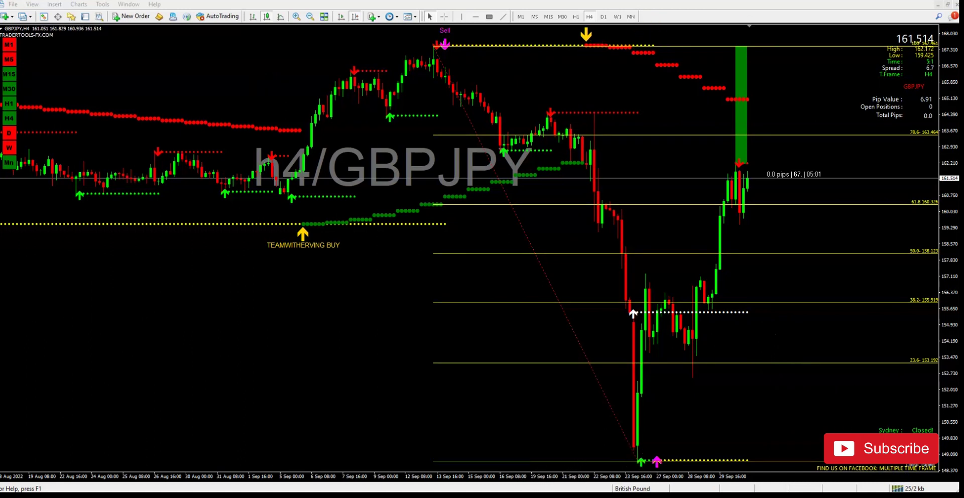
Jump to the latest bars on H4, shift them left, and compress the price scale
click(576, 17)
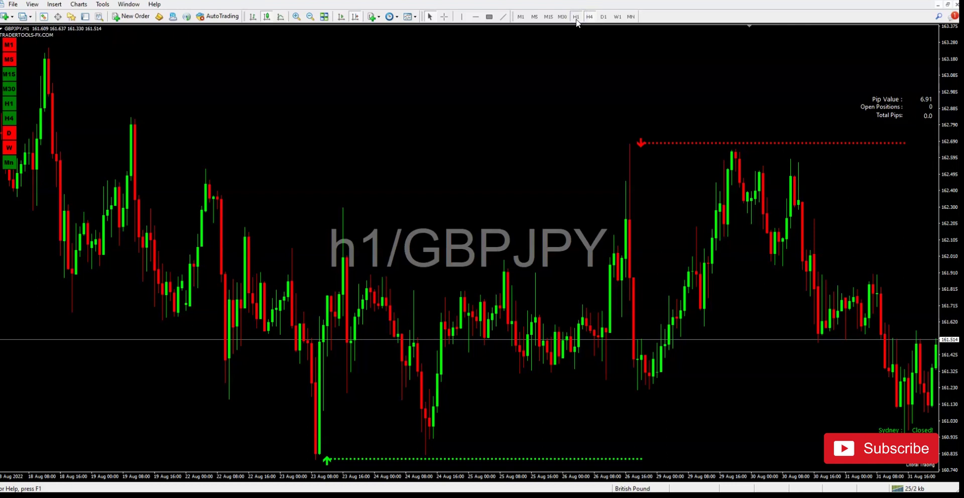
click(356, 18)
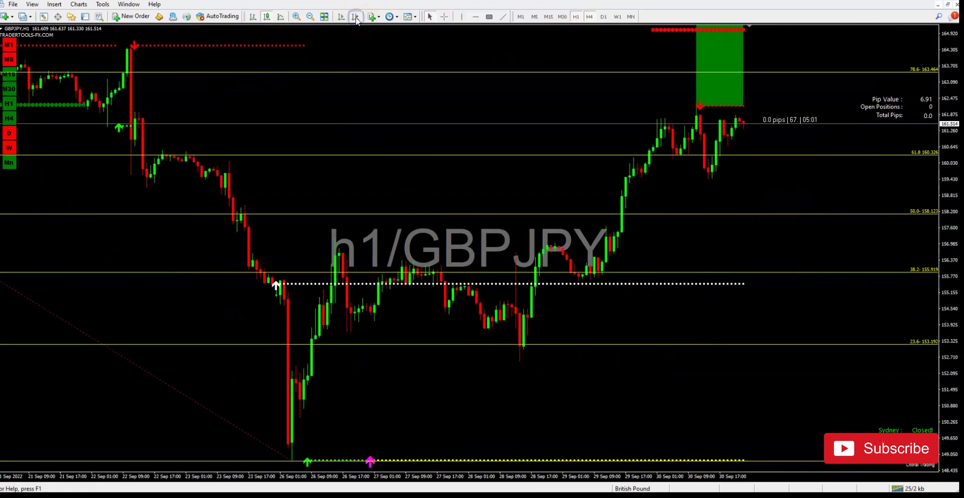
click(589, 19)
drag(650, 196, 636, 197)
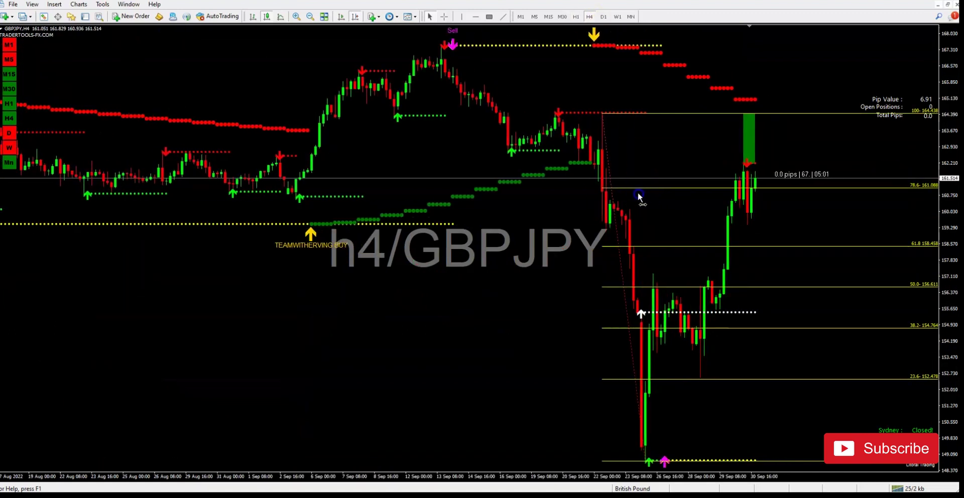
drag(950, 166, 955, 269)
click(800, 113)
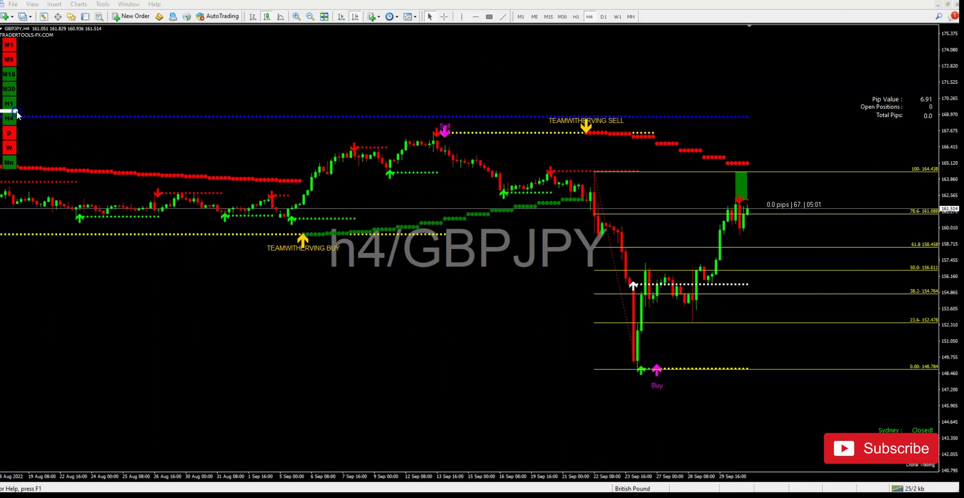
drag(32, 137, 35, 142)
drag(459, 140, 464, 153)
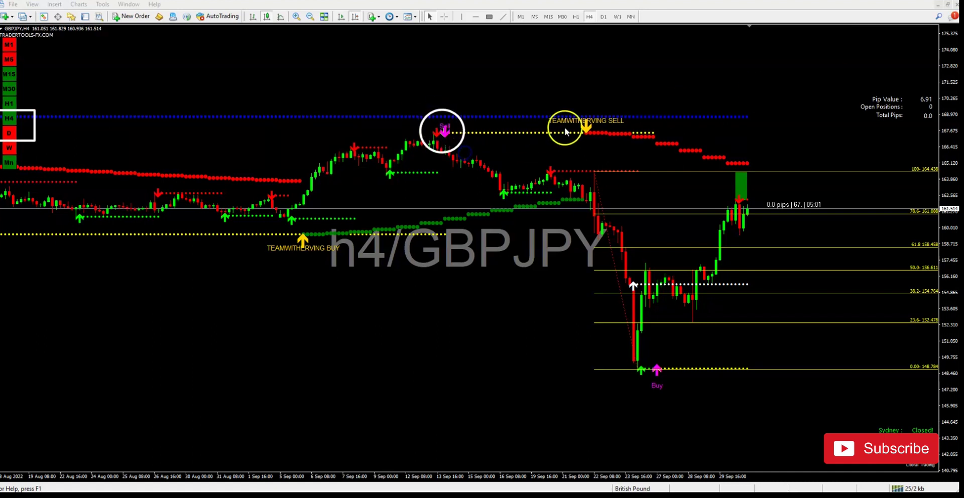
drag(586, 126, 609, 139)
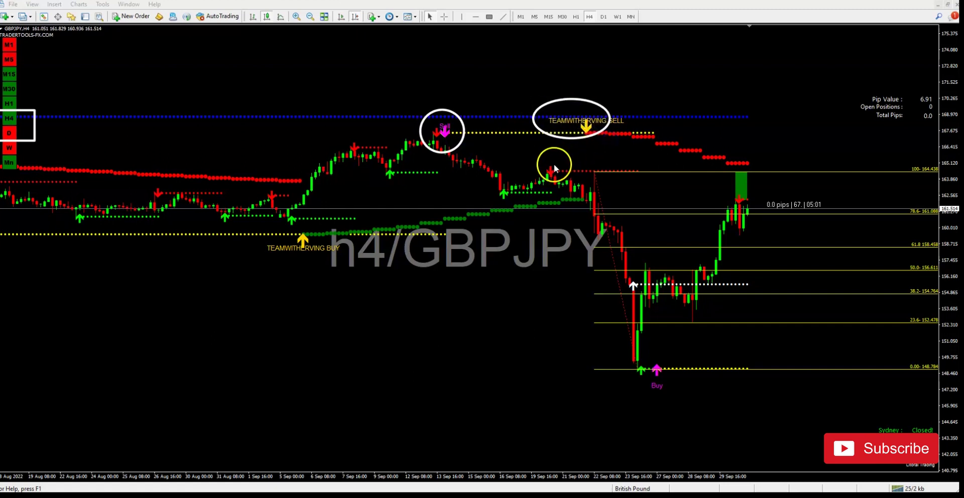
drag(536, 163, 561, 189)
drag(665, 139, 683, 159)
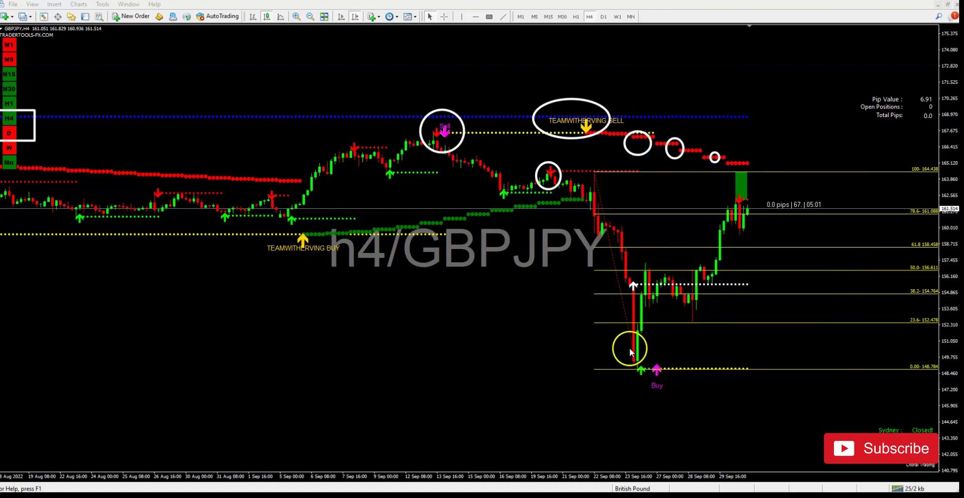
drag(671, 378, 693, 404)
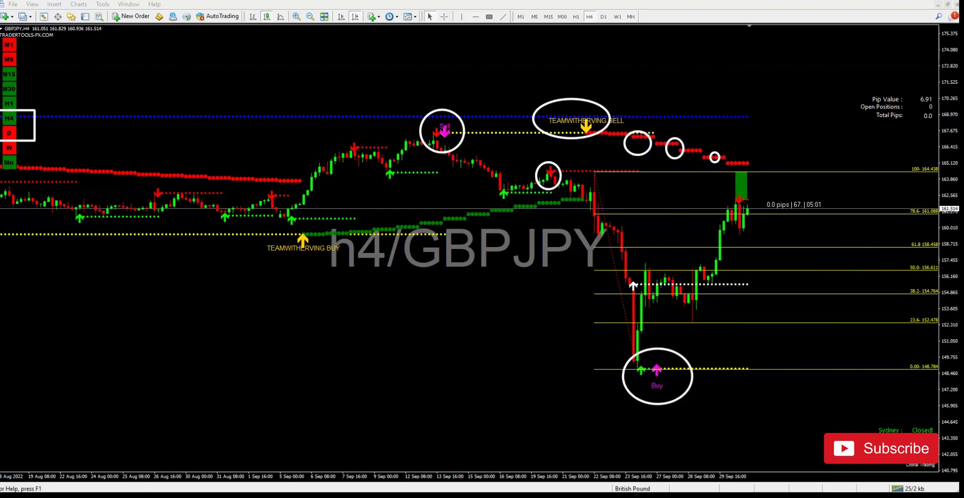
mouse_move(672, 348)
mouse_down()
mouse_move(735, 247)
mouse_move(588, 203)
mouse_move(216, 163)
mouse_move(33, 122)
mouse_up()
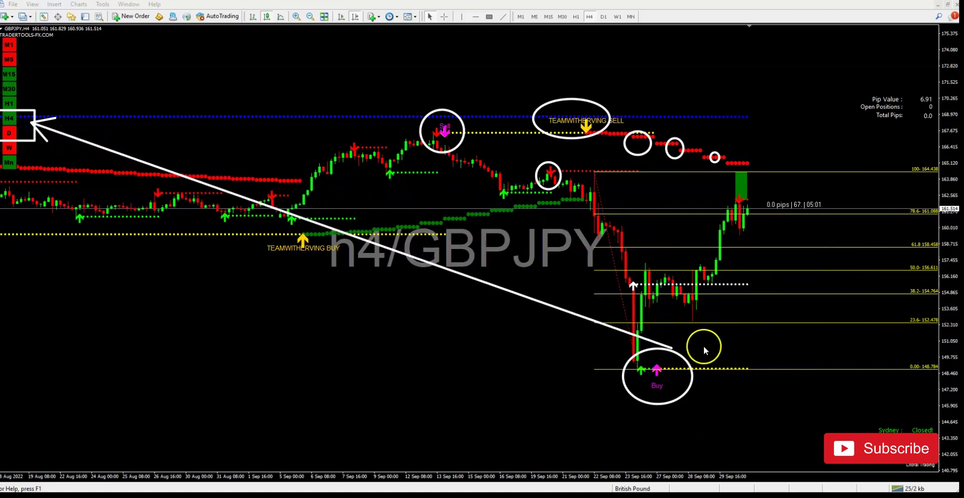
drag(673, 349, 707, 260)
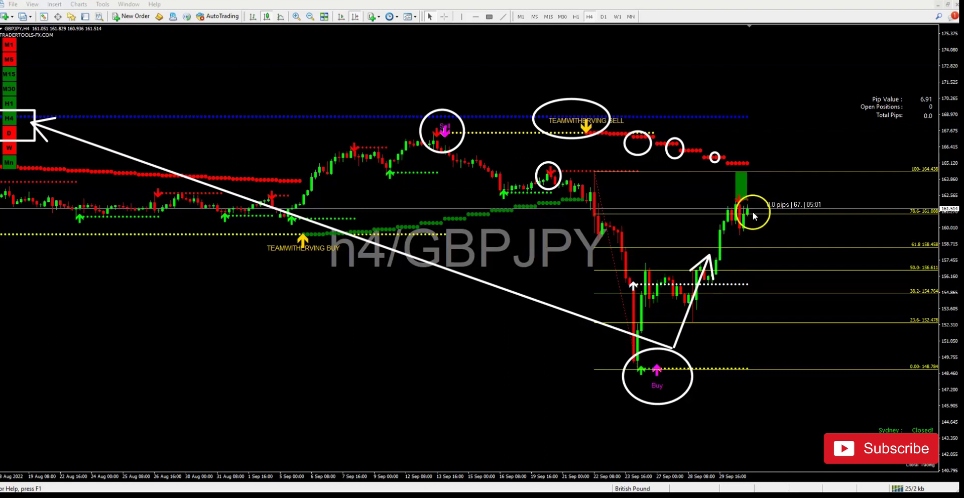
mouse_move(821, 108)
mouse_down()
mouse_move(901, 205)
mouse_move(757, 196)
mouse_up()
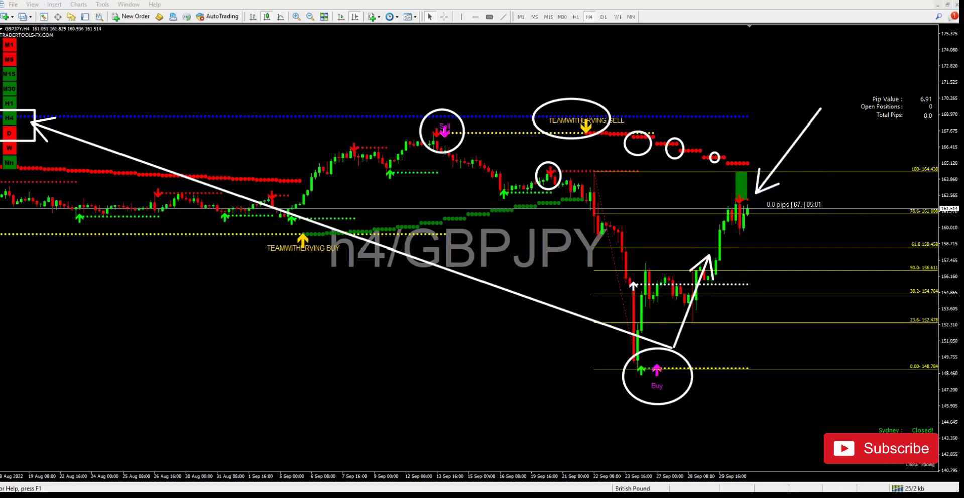
click(752, 213)
mouse_move(752, 212)
mouse_down()
mouse_move(818, 302)
mouse_move(894, 362)
mouse_move(880, 311)
mouse_move(830, 321)
mouse_move(871, 270)
mouse_move(924, 368)
mouse_up()
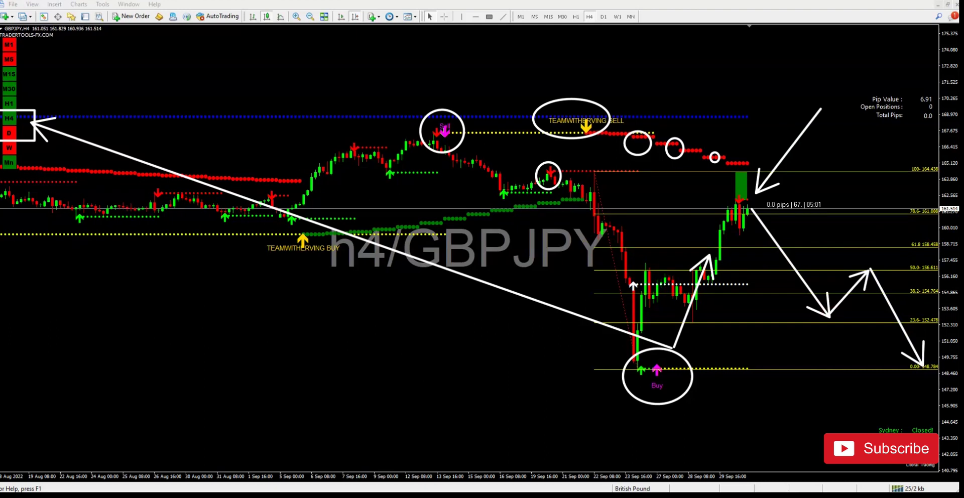
key(Escape)
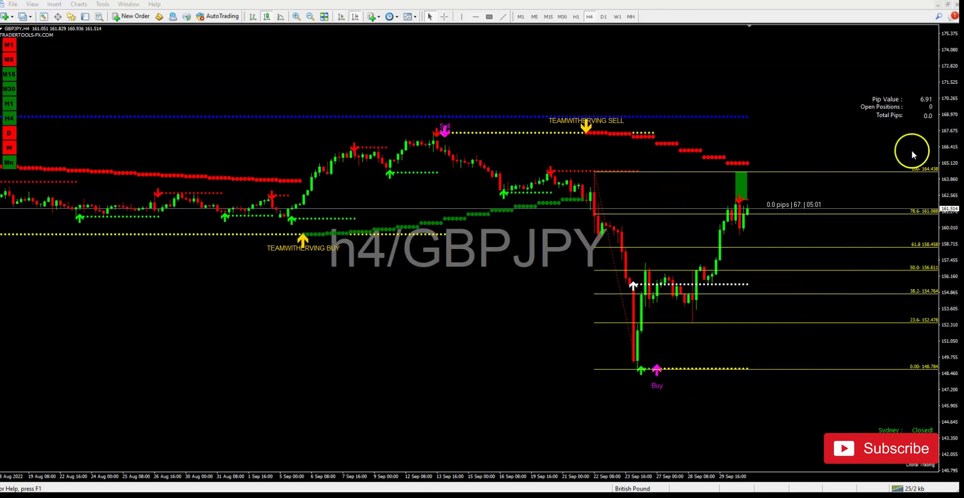